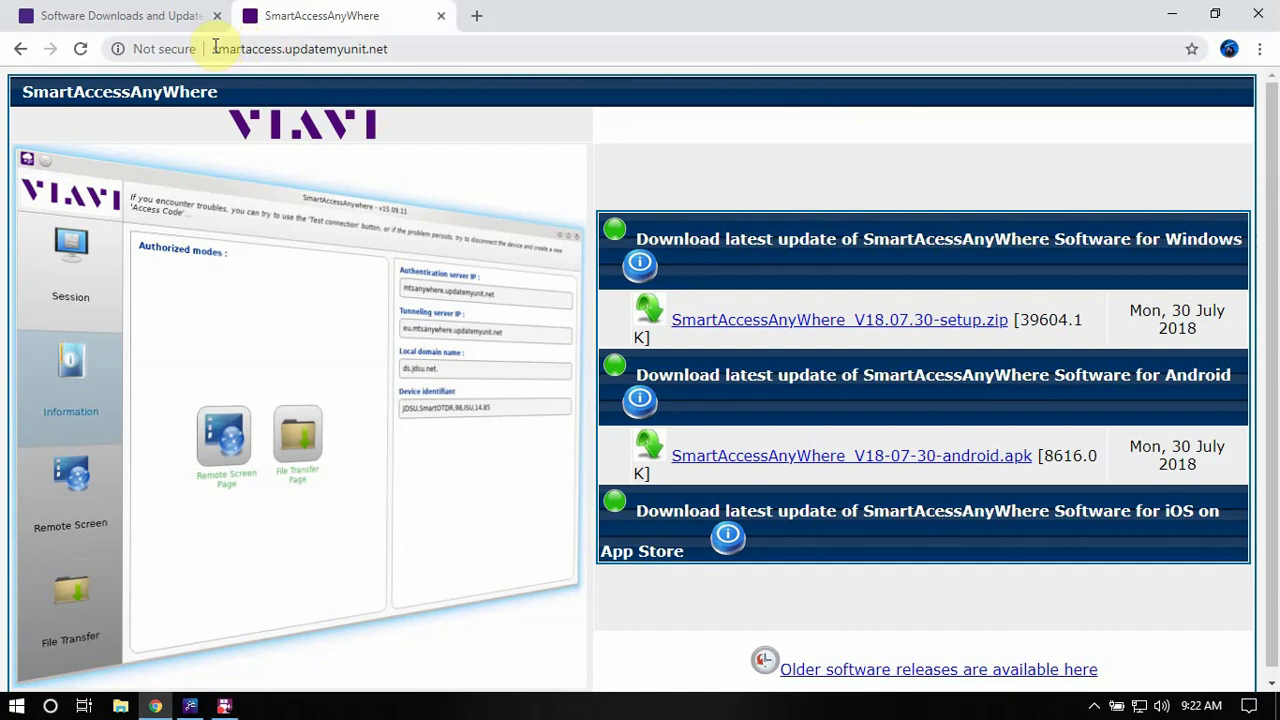
Step: Leave the browser, launch SmartAccessAnywhere from its desktop shortcut and maximize its window
{"action": "left_click", "coordinate": [409, 51]}
{"action": "left_click", "coordinate": [434, 47]}
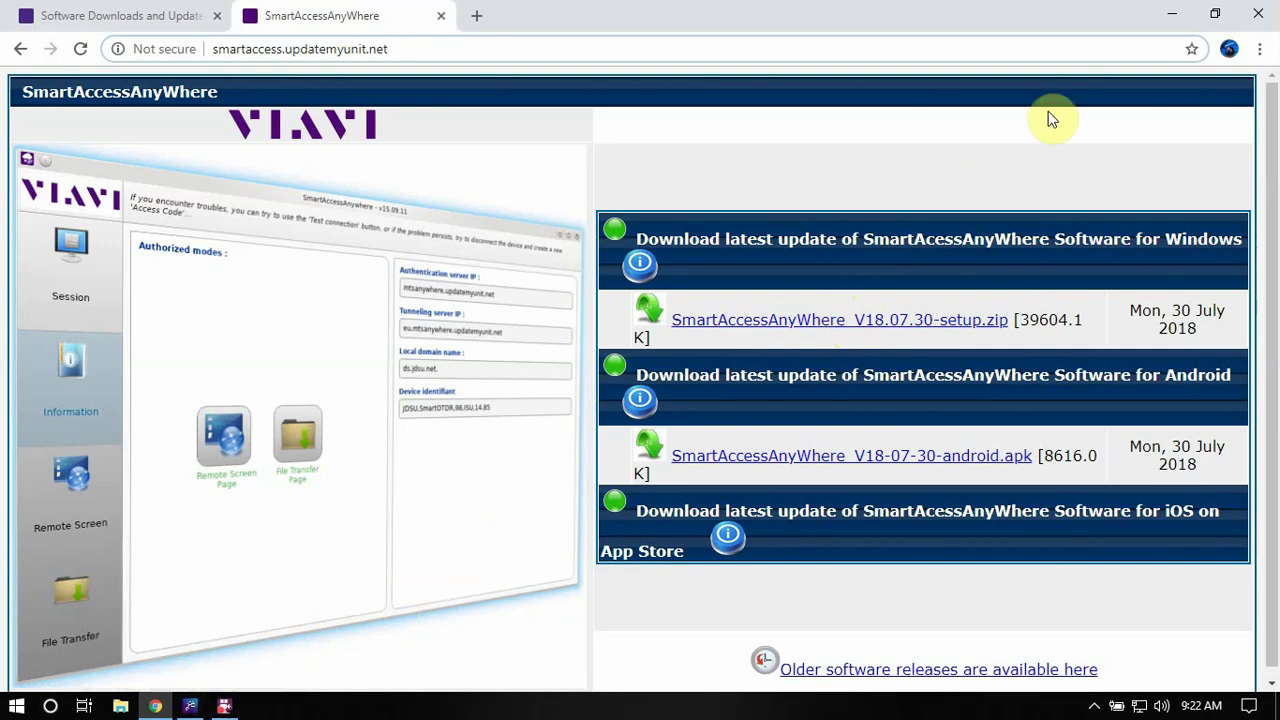
{"action": "left_click", "coordinate": [1170, 13]}
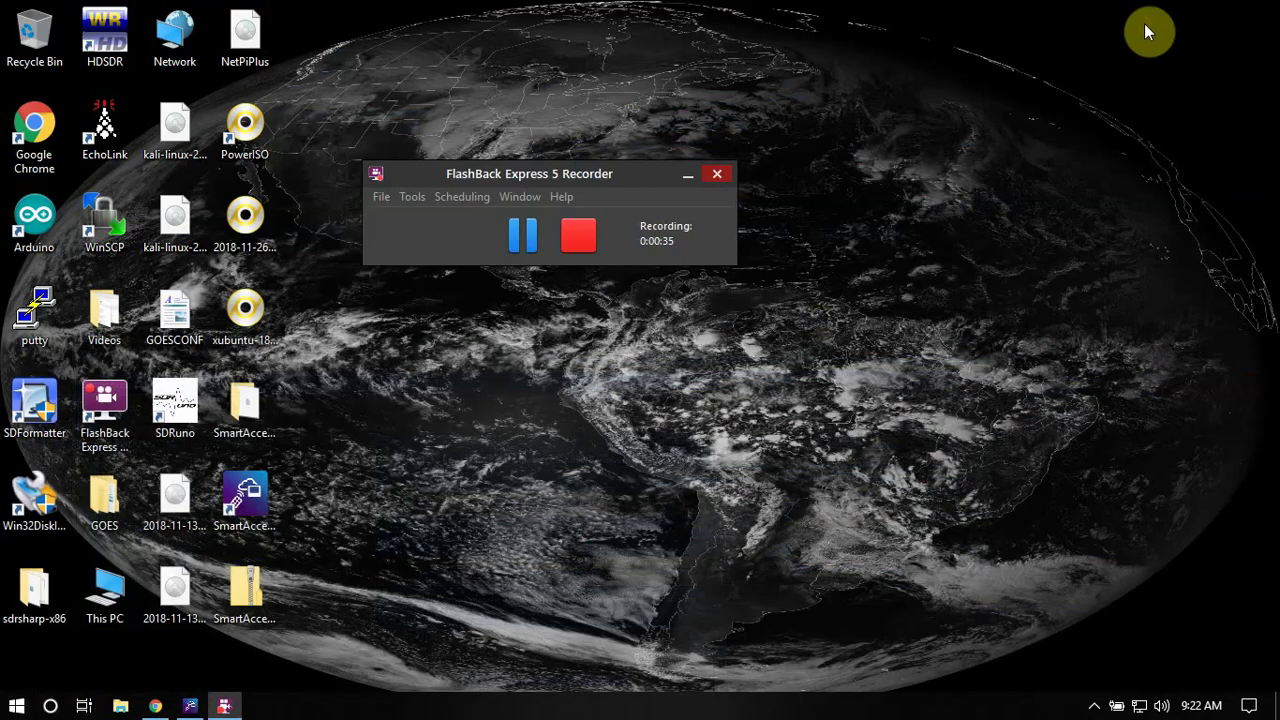
{"action": "left_click", "coordinate": [255, 514]}
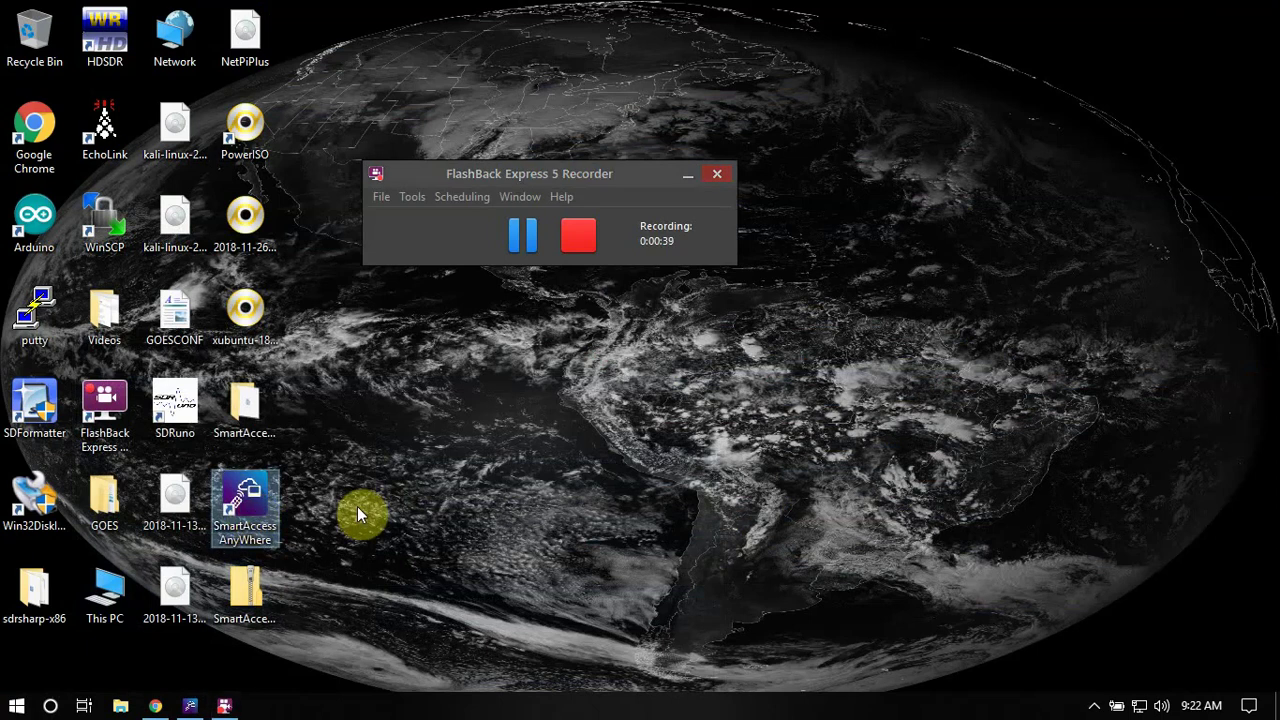
{"action": "left_click_drag", "start_coordinate": [271, 514], "coordinate": [668, 506]}
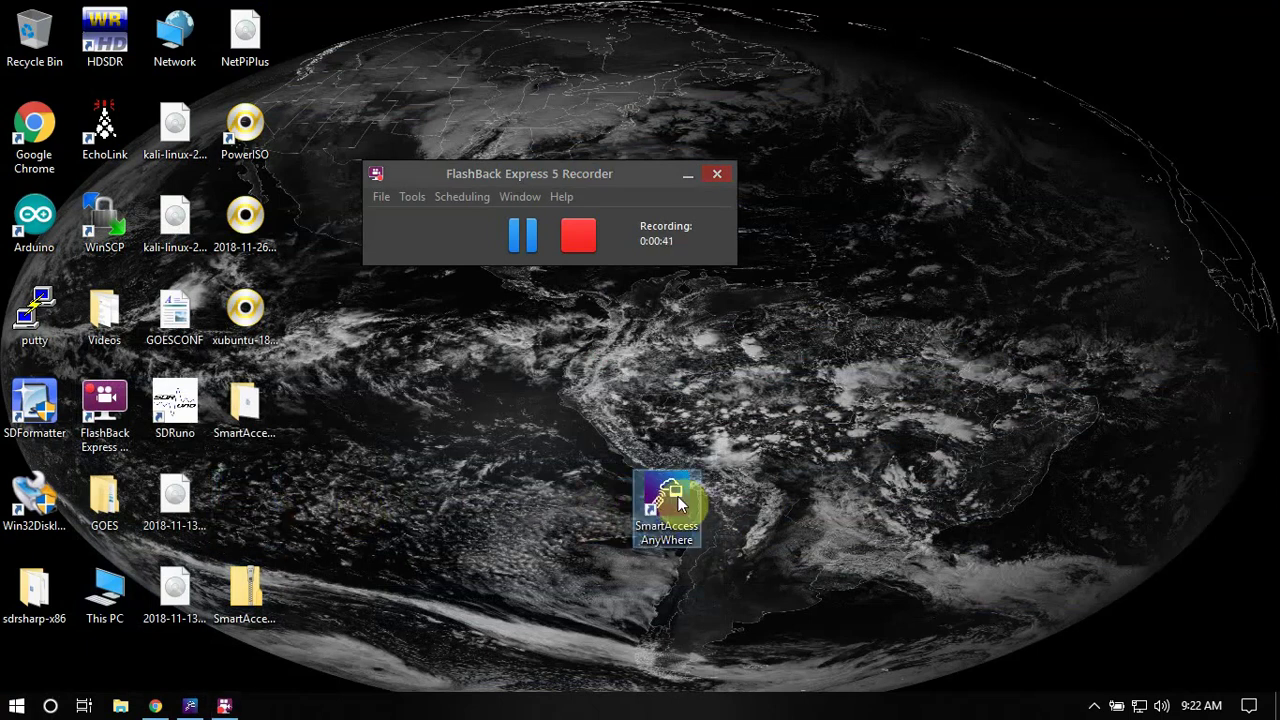
{"action": "double_click", "coordinate": [677, 503]}
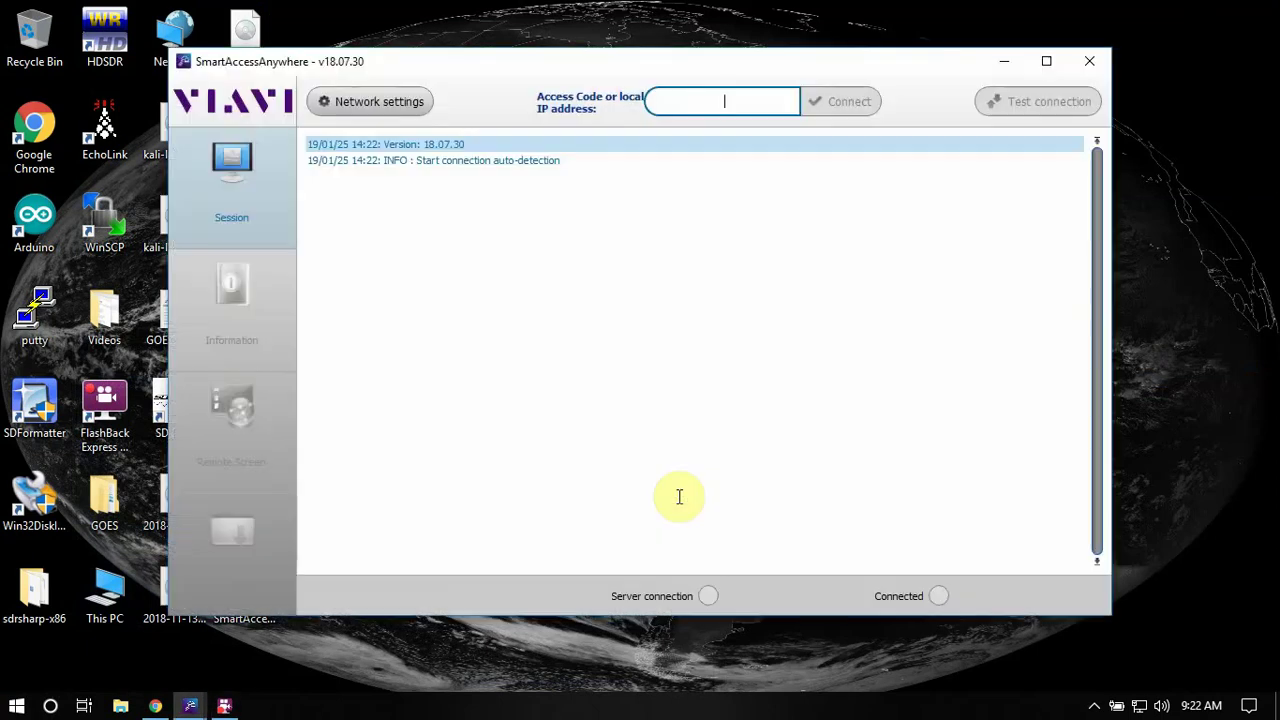
{"action": "double_click", "coordinate": [910, 65]}
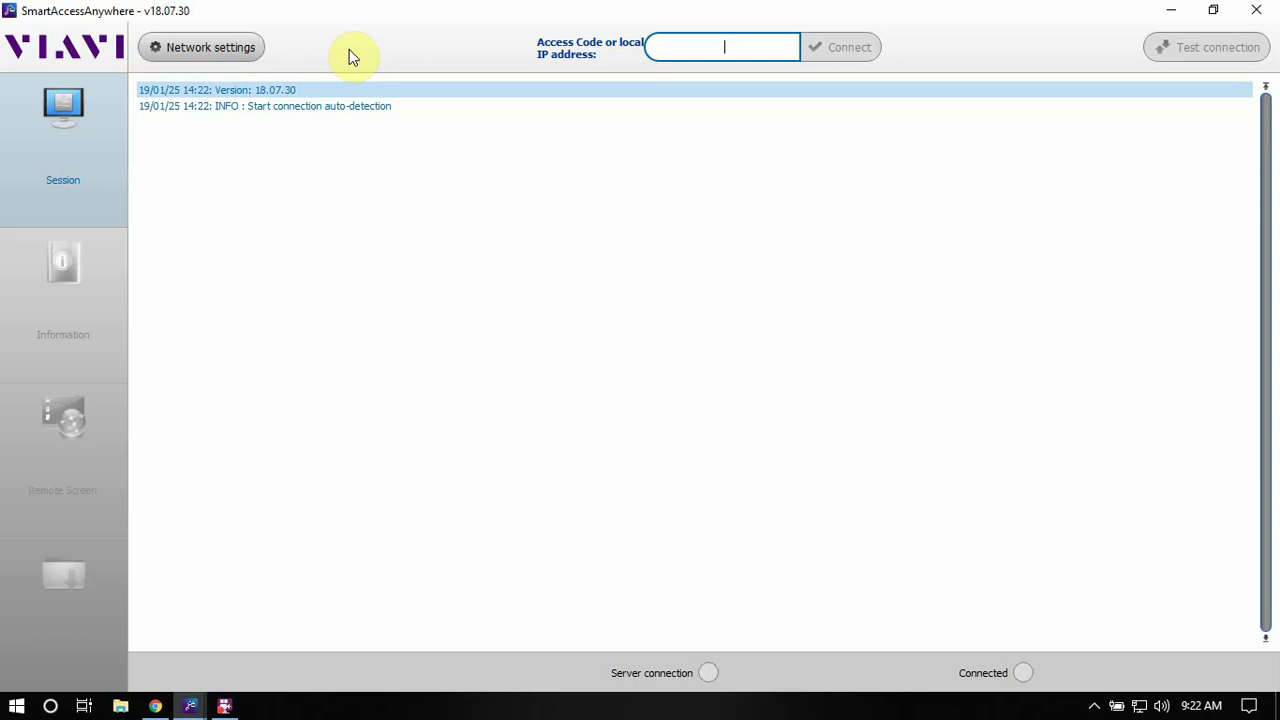
Step: Connect to the test set at local IP address 192.168.0.127
{"action": "left_click", "coordinate": [754, 48]}
{"action": "type", "text": "19"}
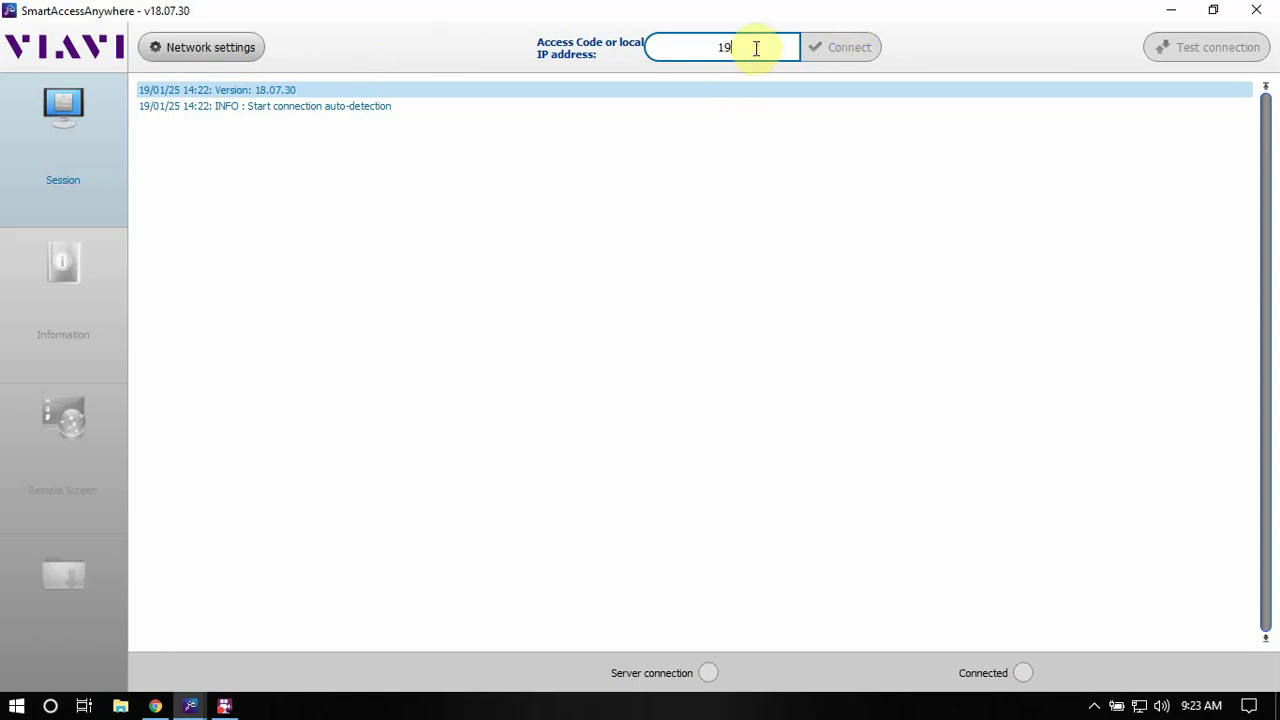
{"action": "type", "text": "2.168.0.127"}
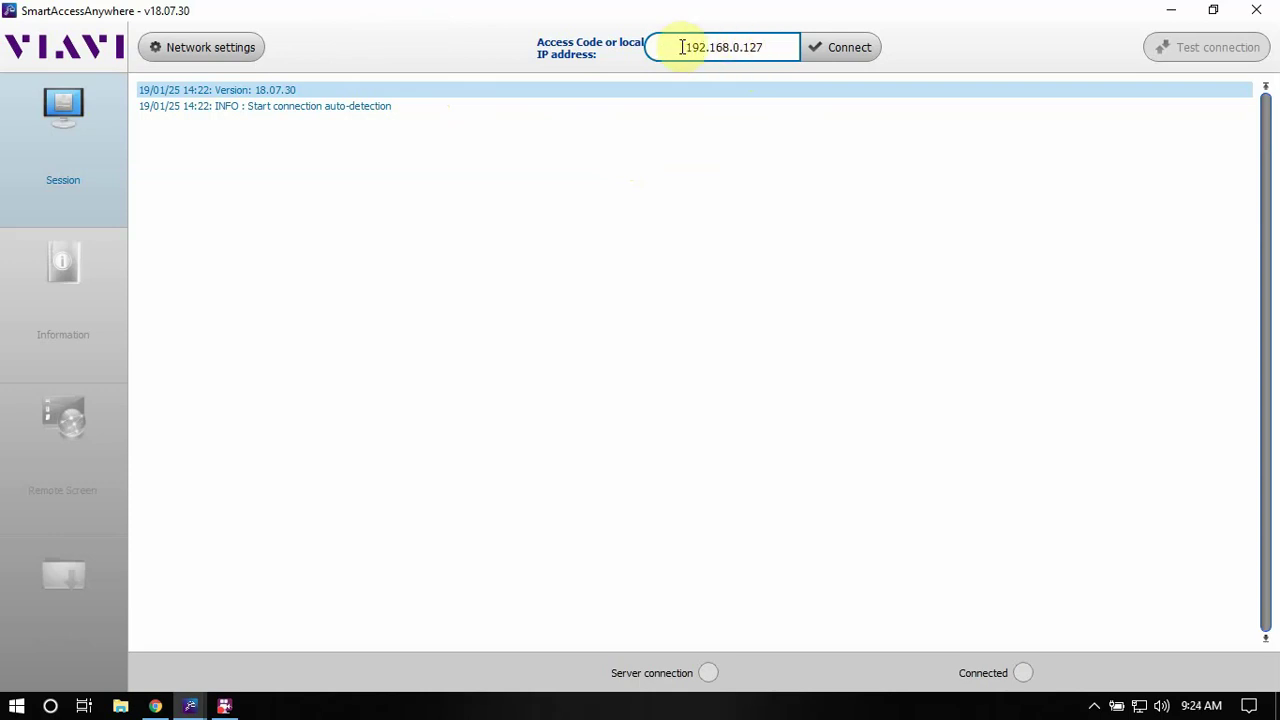
{"action": "left_click", "coordinate": [838, 51]}
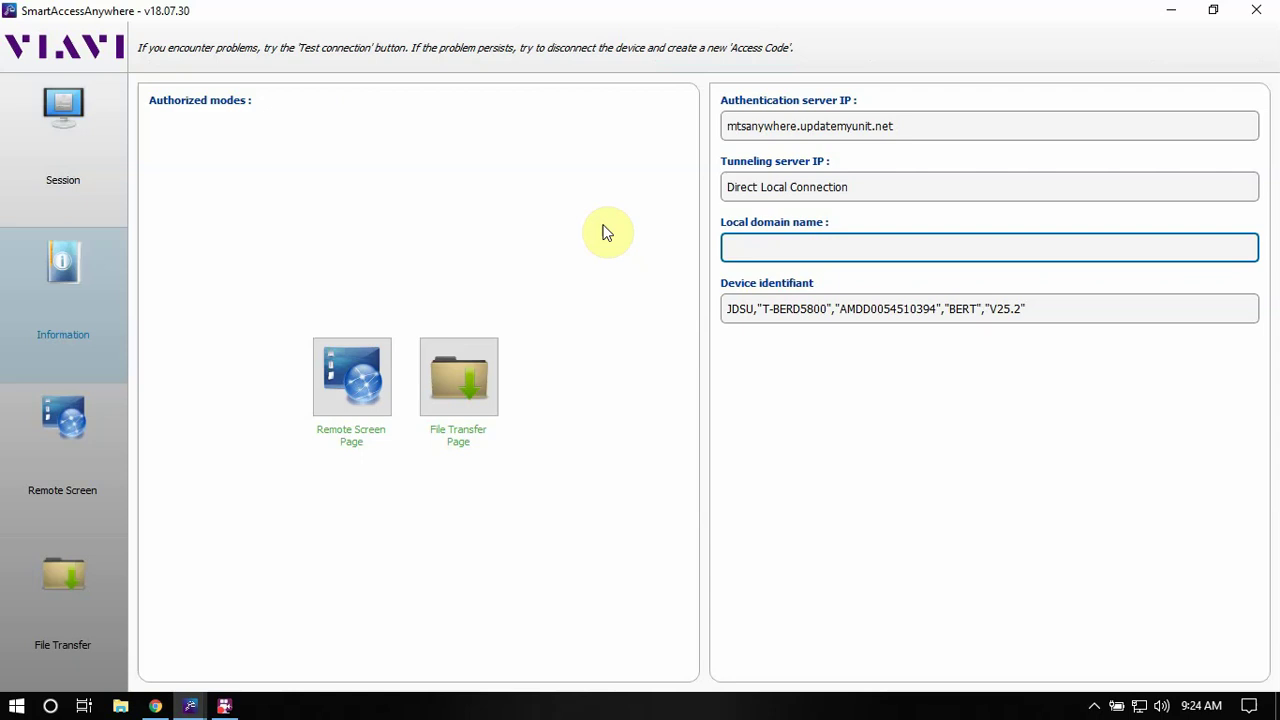
Step: Check the session log and device information, and open the test set's remote screen
{"action": "left_click", "coordinate": [68, 163]}
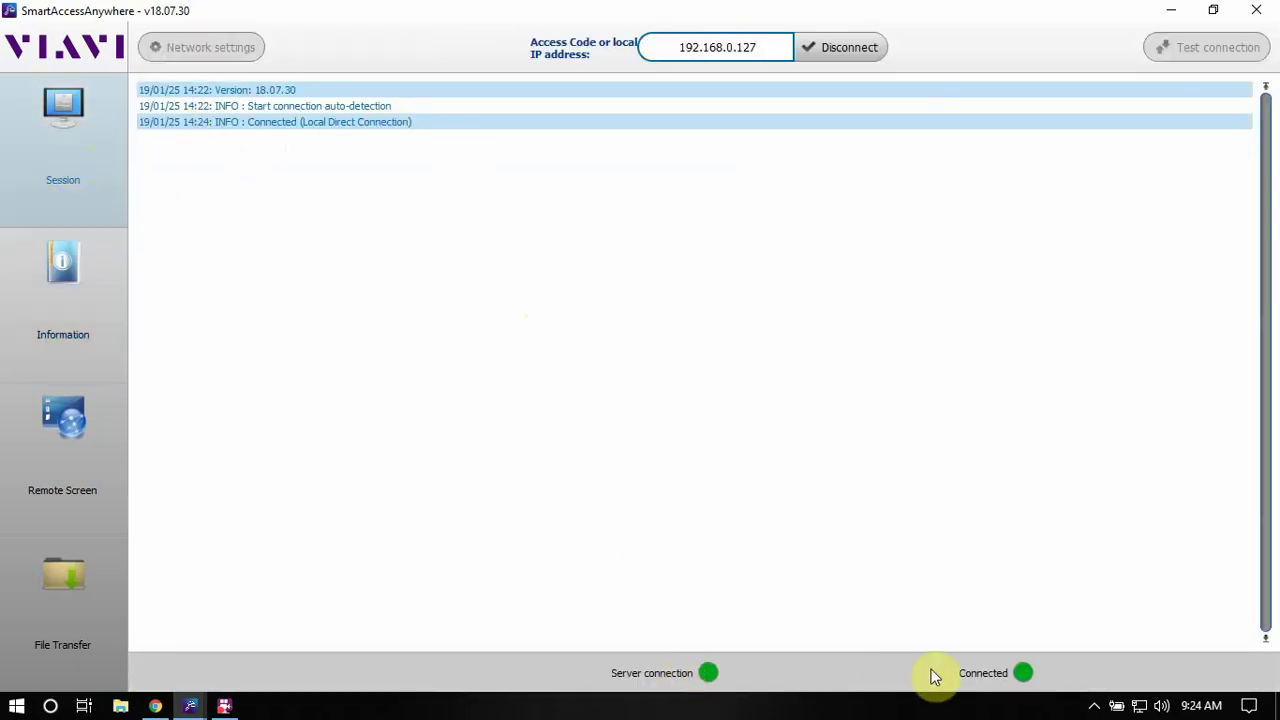
{"action": "left_click", "coordinate": [83, 312]}
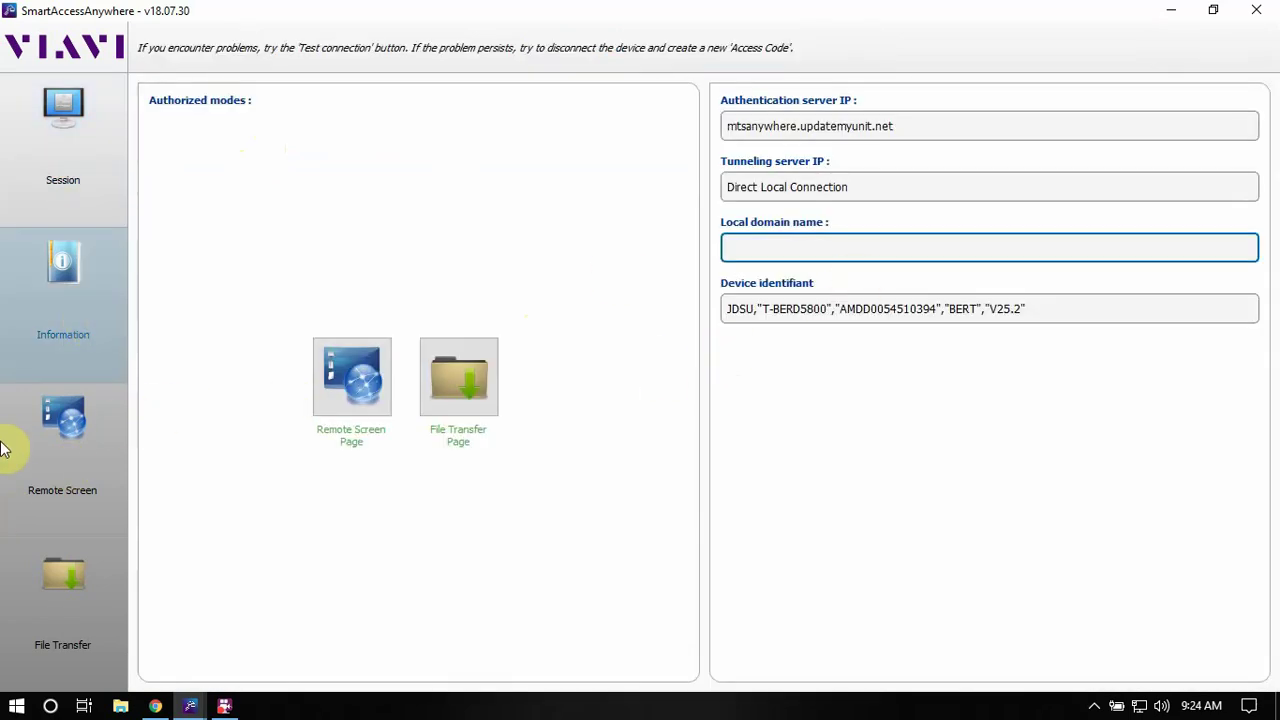
{"action": "left_click", "coordinate": [65, 448]}
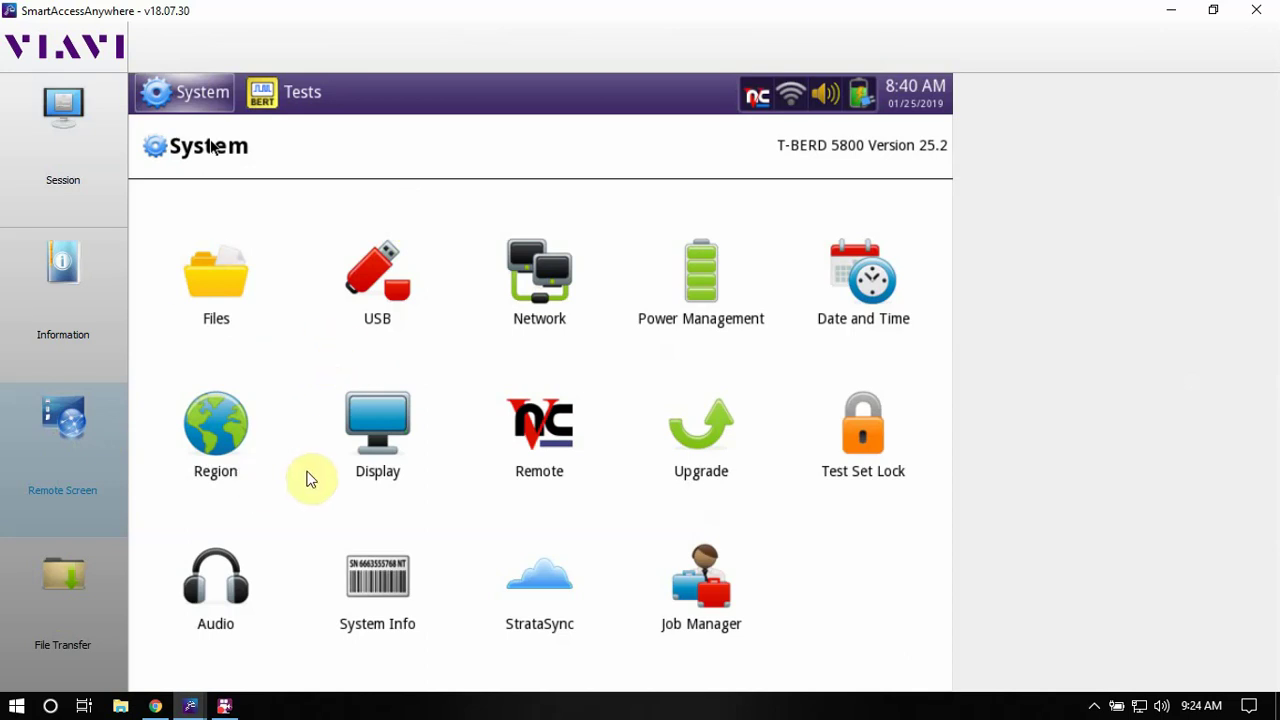
Step: Review the test set's remote access settings and LAN network settings, returning to the System page
{"action": "left_click", "coordinate": [549, 410]}
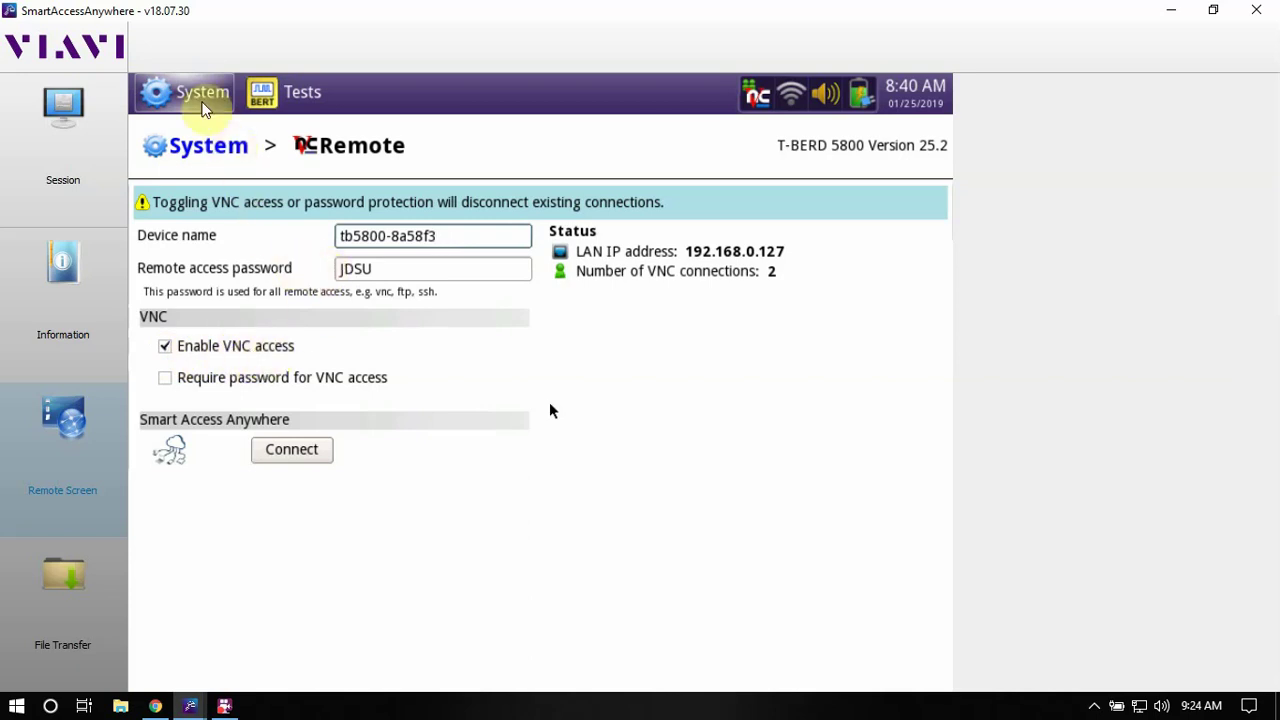
{"action": "left_click", "coordinate": [192, 146]}
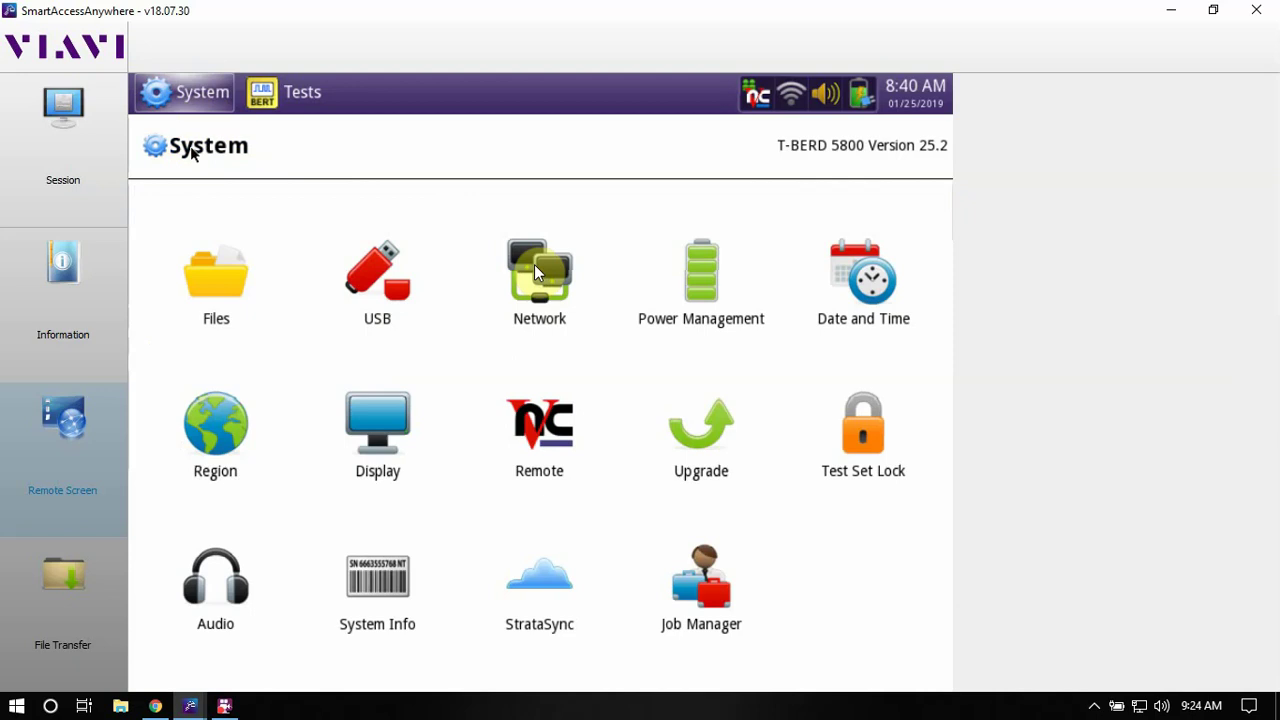
{"action": "left_click", "coordinate": [537, 268]}
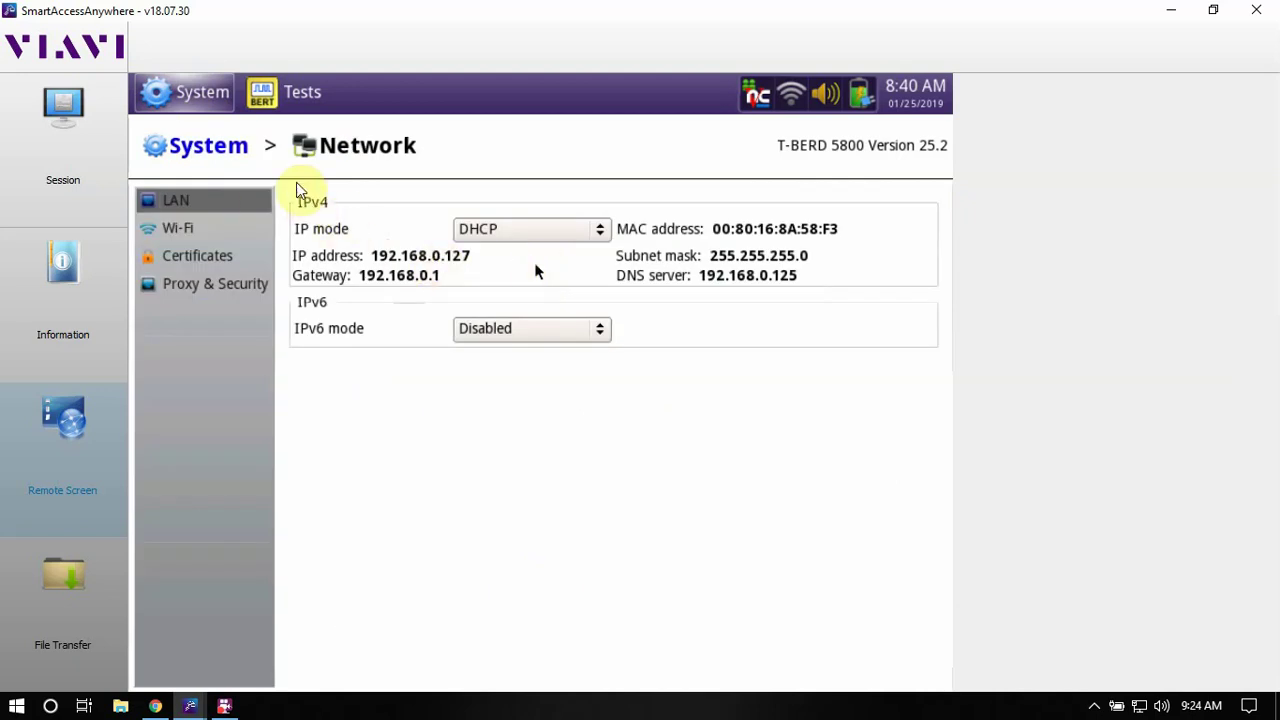
{"action": "left_click", "coordinate": [183, 148]}
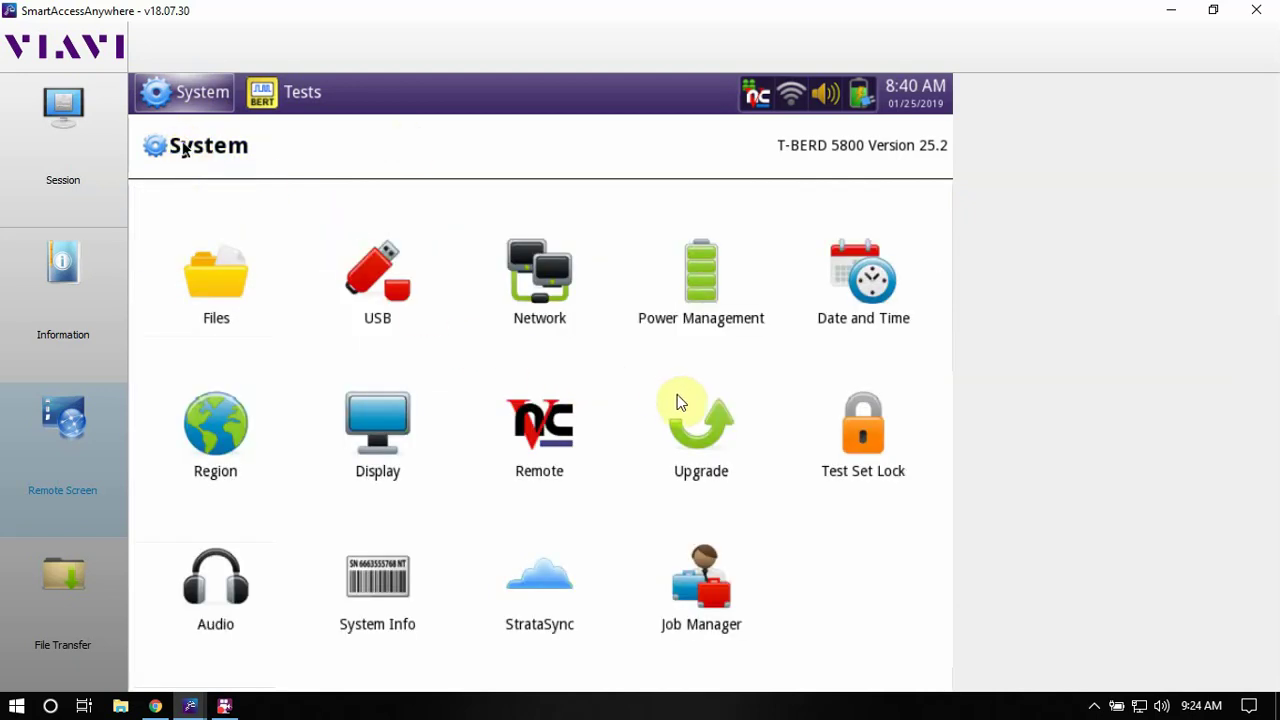
Step: Examine the DS3 BERT test's framing choices, signal structure, and the available view, report and tool commands
{"action": "left_click", "coordinate": [295, 104]}
{"action": "left_click", "coordinate": [284, 247]}
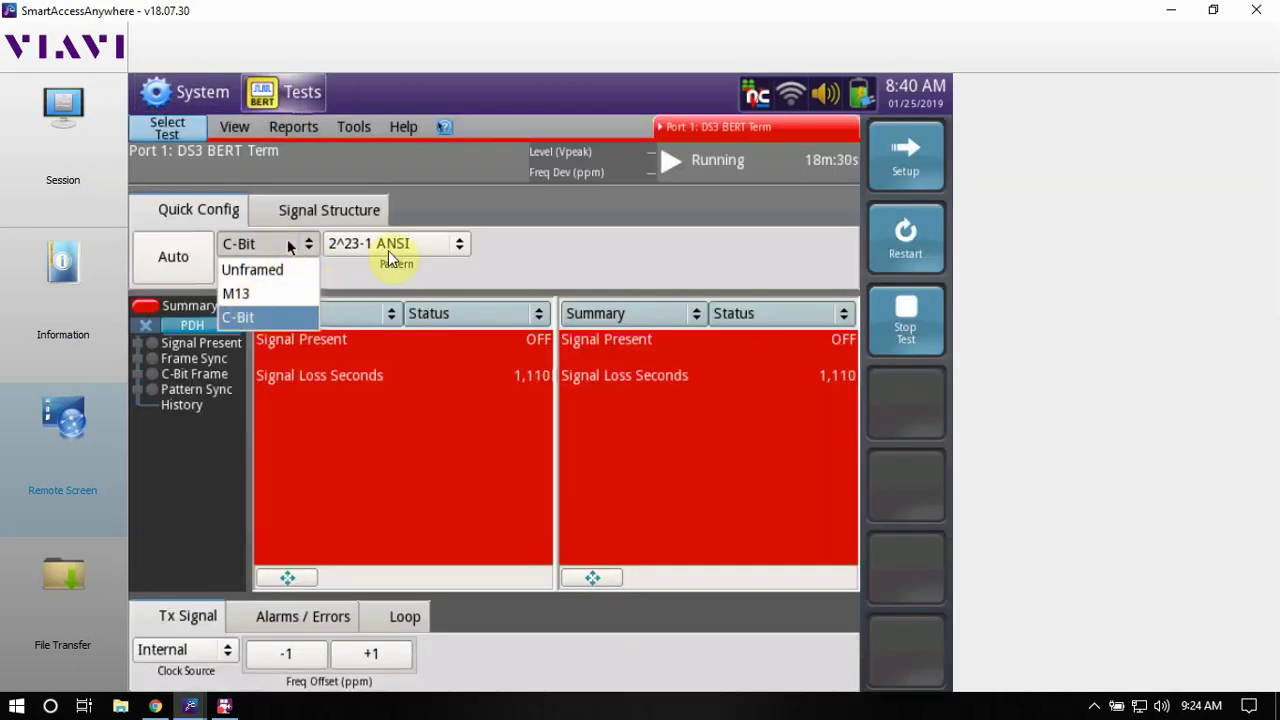
{"action": "left_click", "coordinate": [554, 250]}
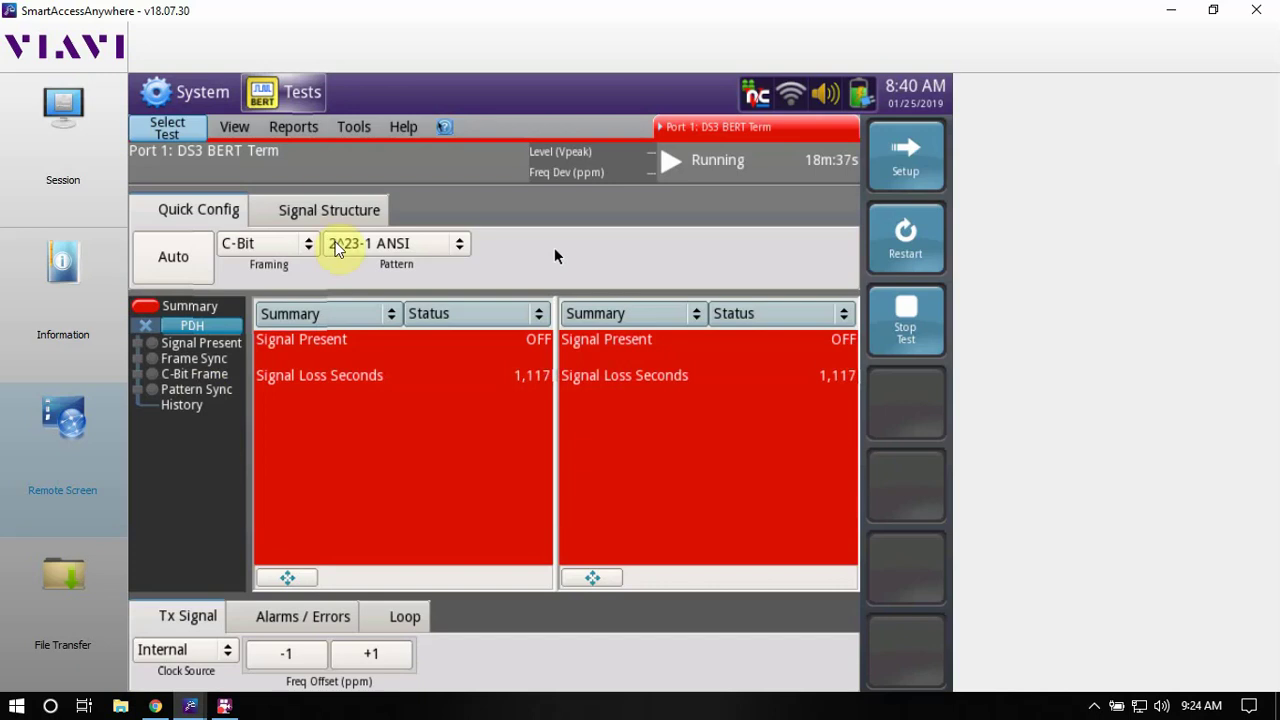
{"action": "left_click", "coordinate": [330, 212]}
{"action": "left_click", "coordinate": [228, 214]}
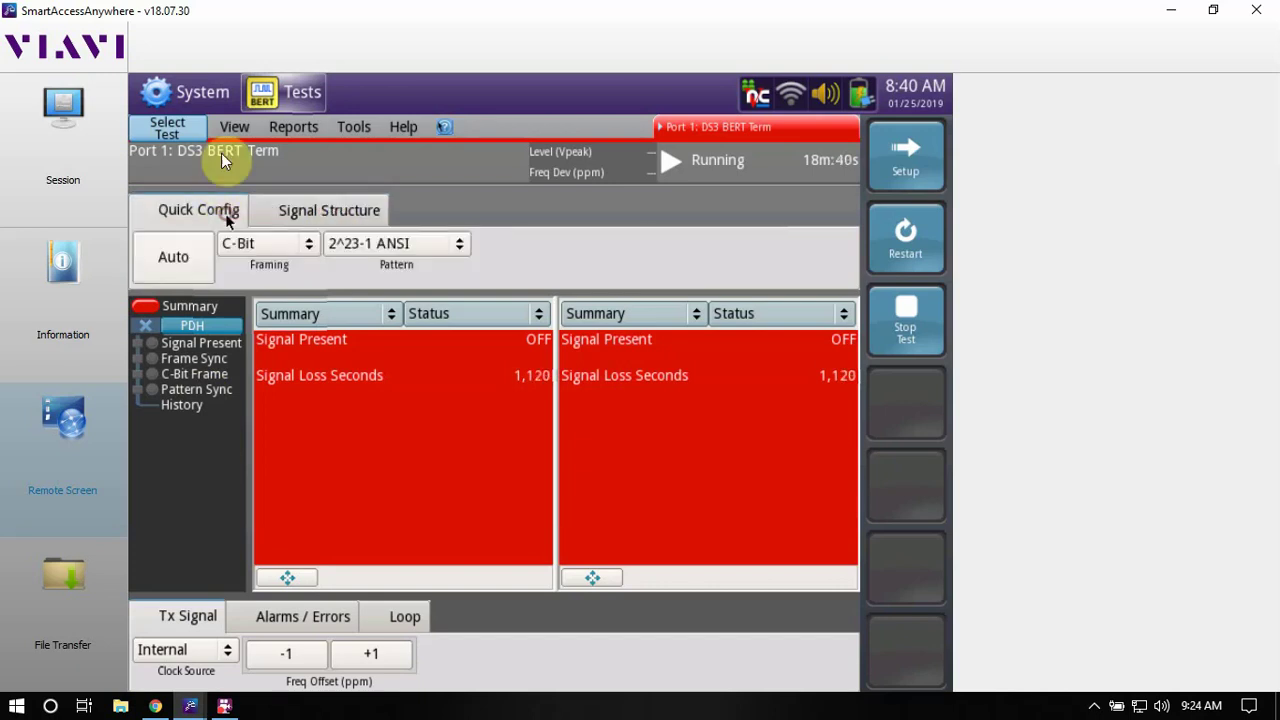
{"action": "left_click", "coordinate": [234, 127]}
{"action": "left_click", "coordinate": [294, 127]}
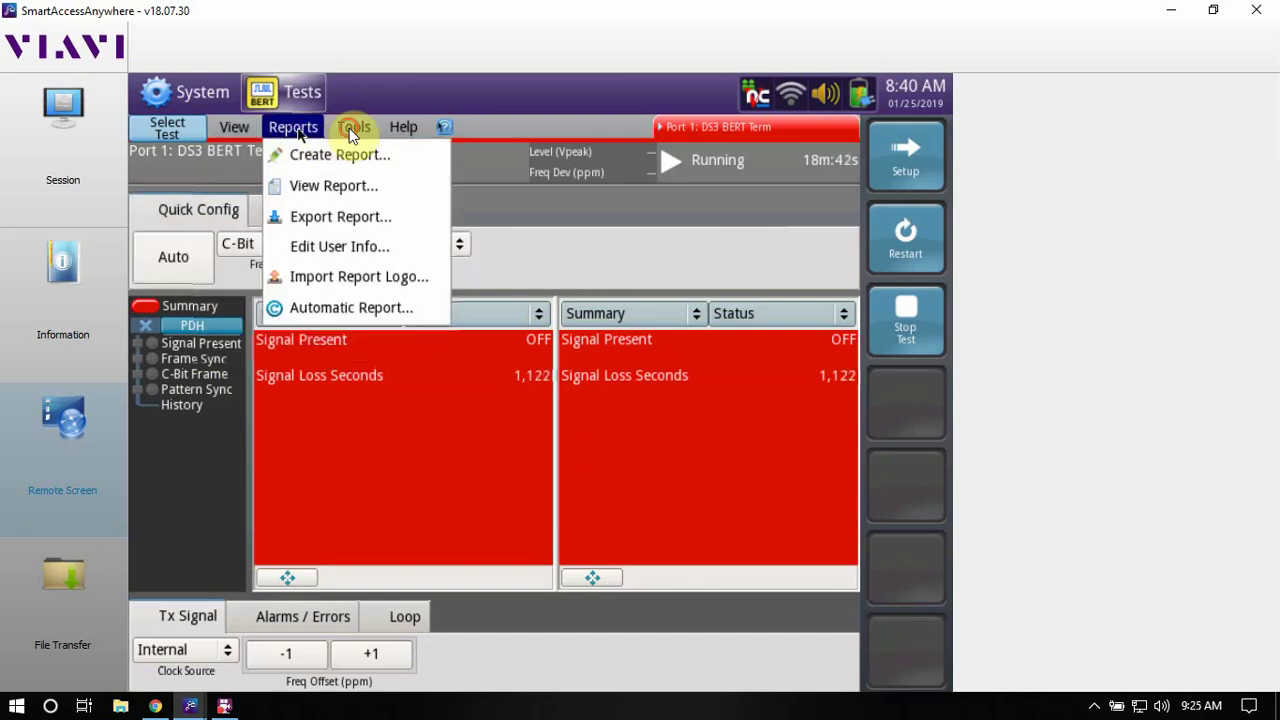
{"action": "left_click", "coordinate": [354, 127]}
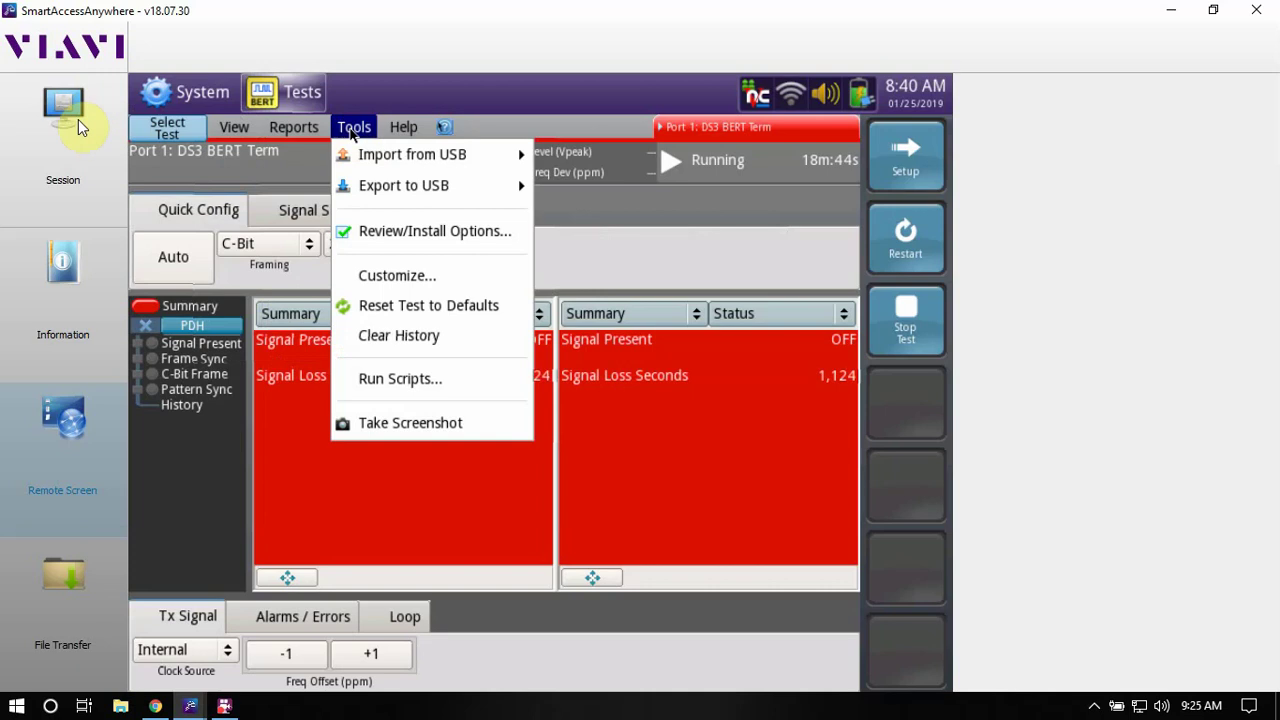
Step: Query the network upgrade server 5800.updatemyunit.net for available test set upgrades
{"action": "left_click", "coordinate": [184, 100]}
{"action": "left_click", "coordinate": [186, 100]}
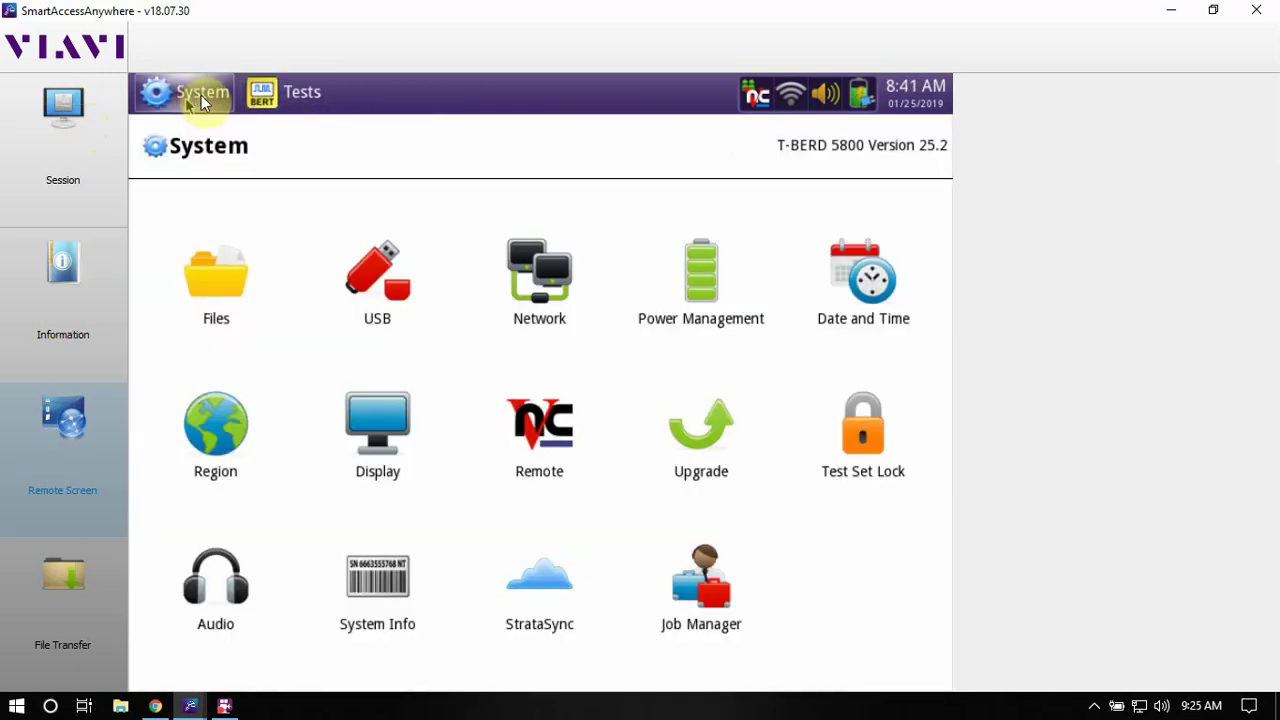
{"action": "left_click", "coordinate": [699, 434]}
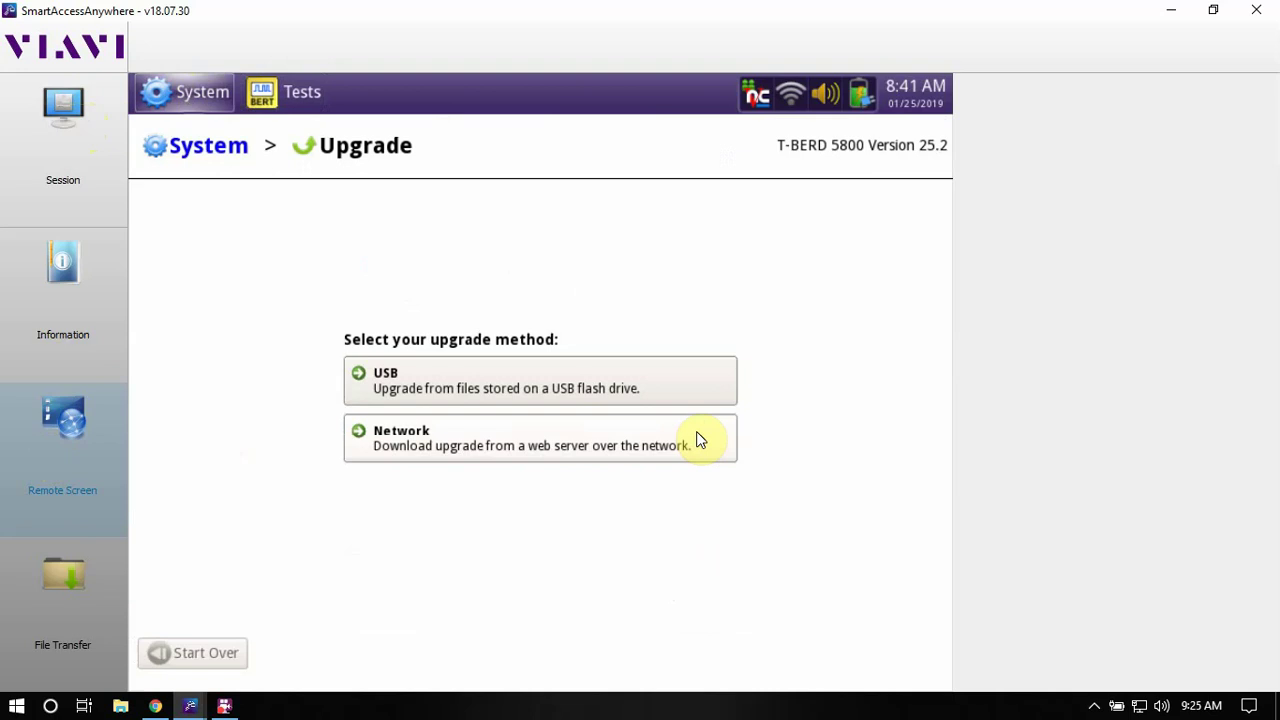
{"action": "left_click", "coordinate": [446, 434]}
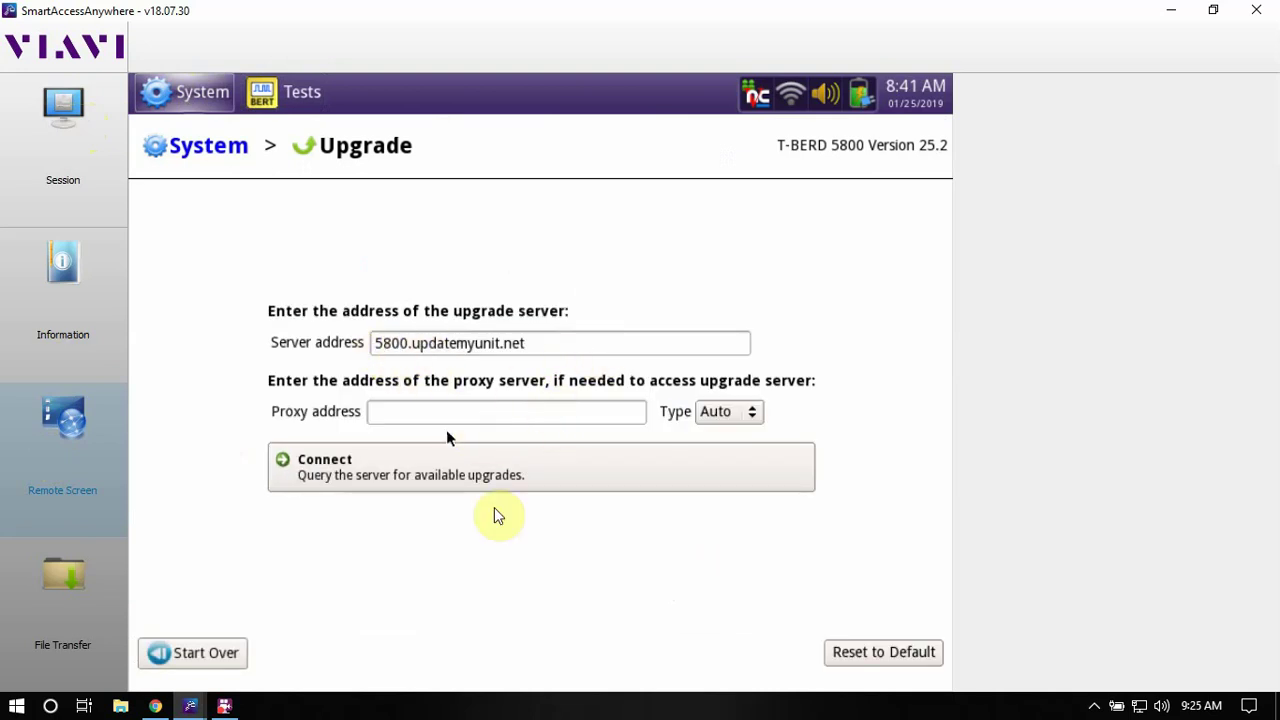
{"action": "left_click", "coordinate": [468, 481]}
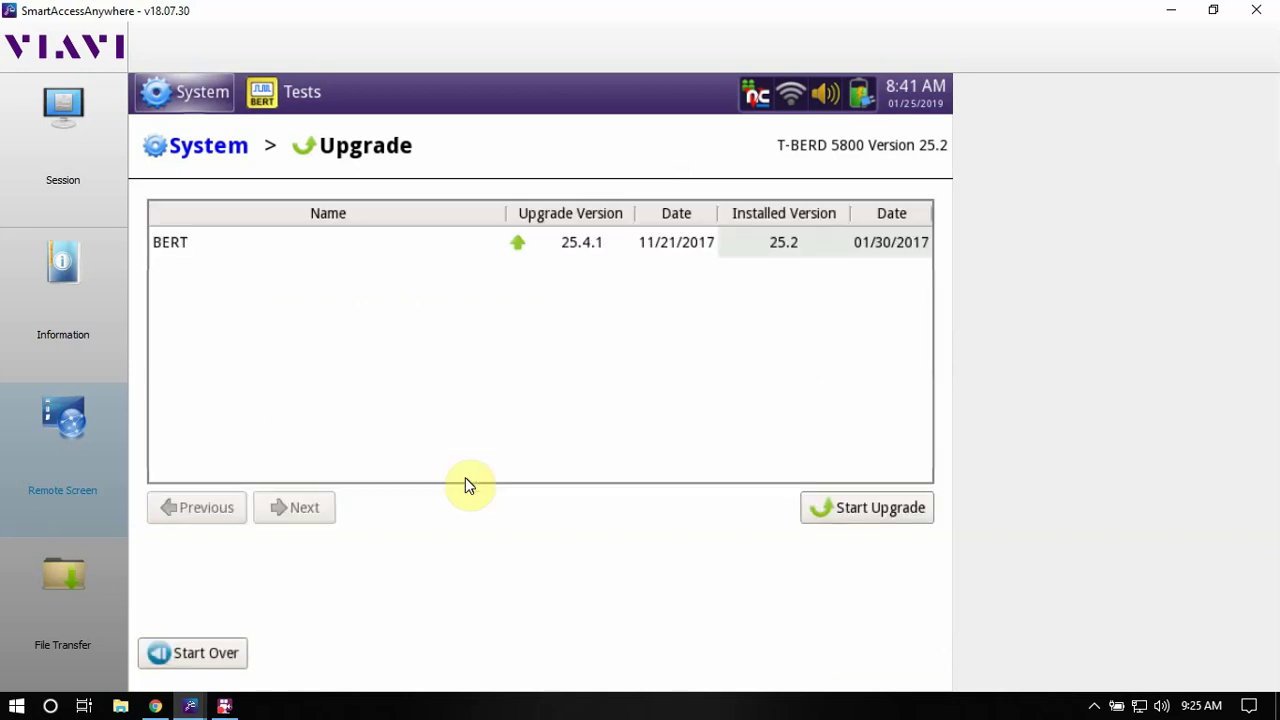
Step: Look at the local and remote transfer folders, and start the BERT upgrade to version 25.4.1 on the test set
{"action": "left_click", "coordinate": [69, 576]}
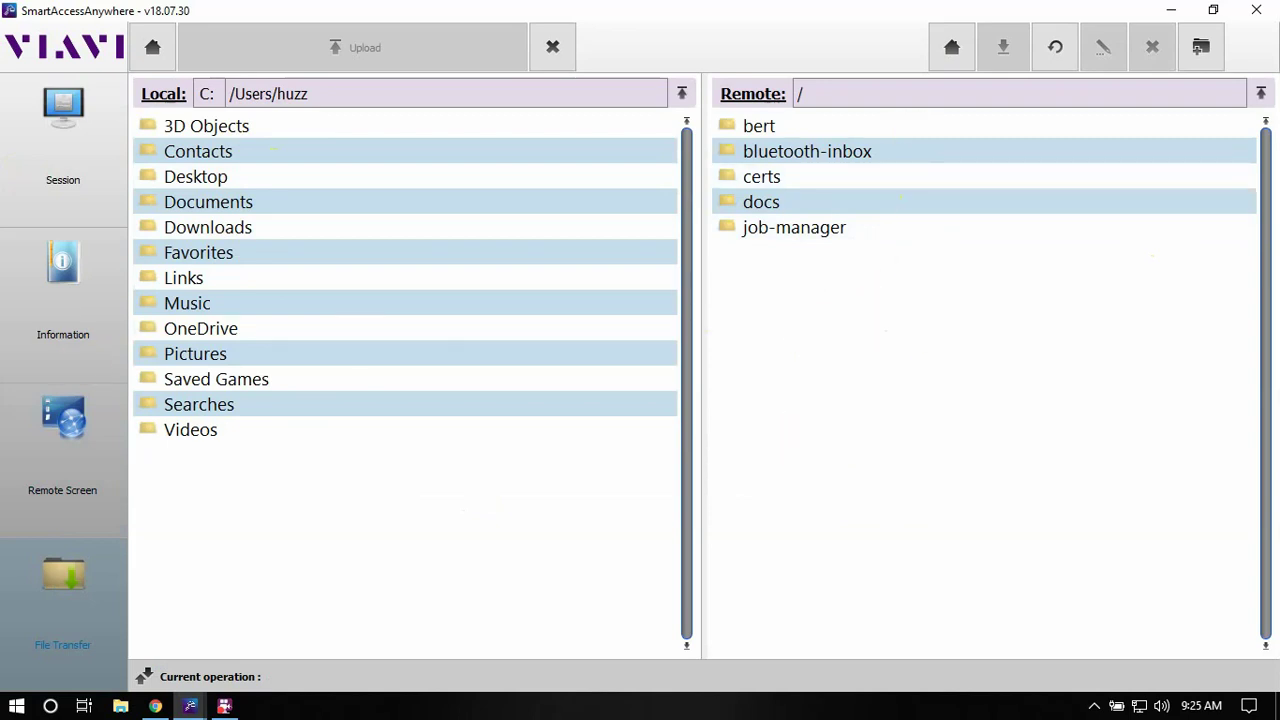
{"action": "left_click", "coordinate": [100, 436]}
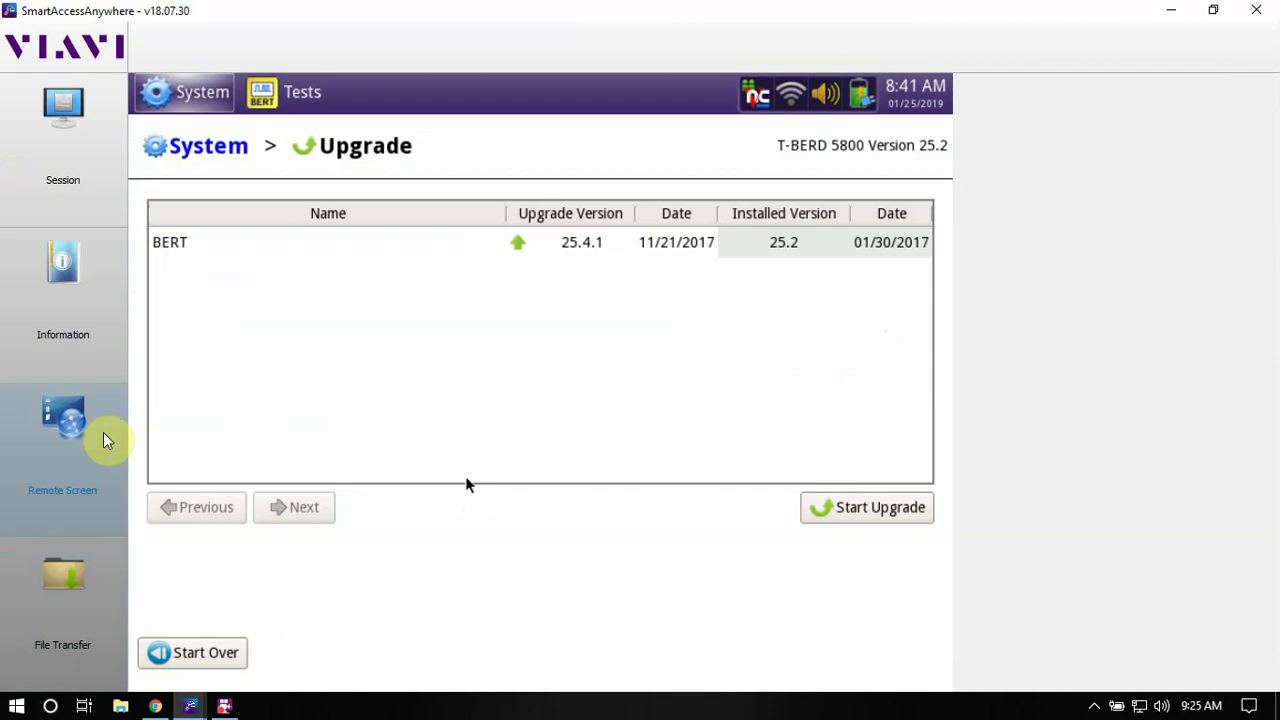
{"action": "left_click", "coordinate": [880, 507]}
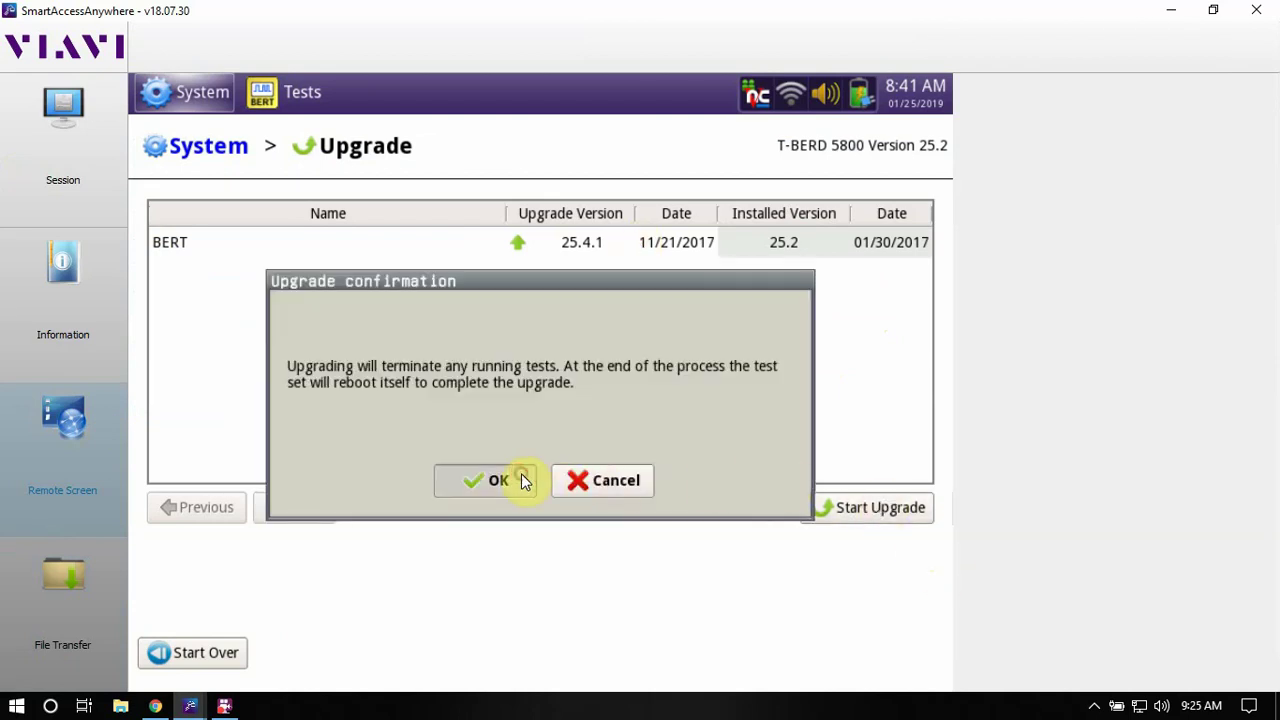
{"action": "left_click", "coordinate": [521, 476]}
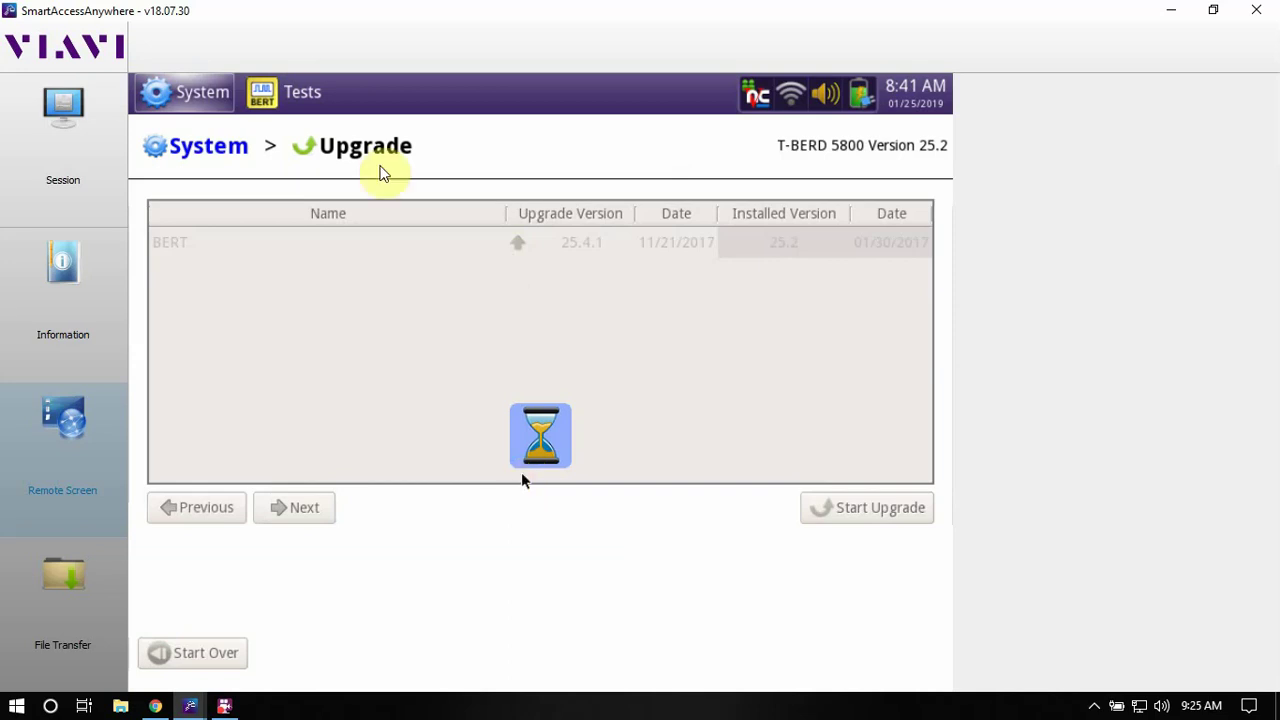
Step: Review the device information, session log and file transfer folders, returning to the remote screen to check the upgrade
{"action": "left_click", "coordinate": [82, 292]}
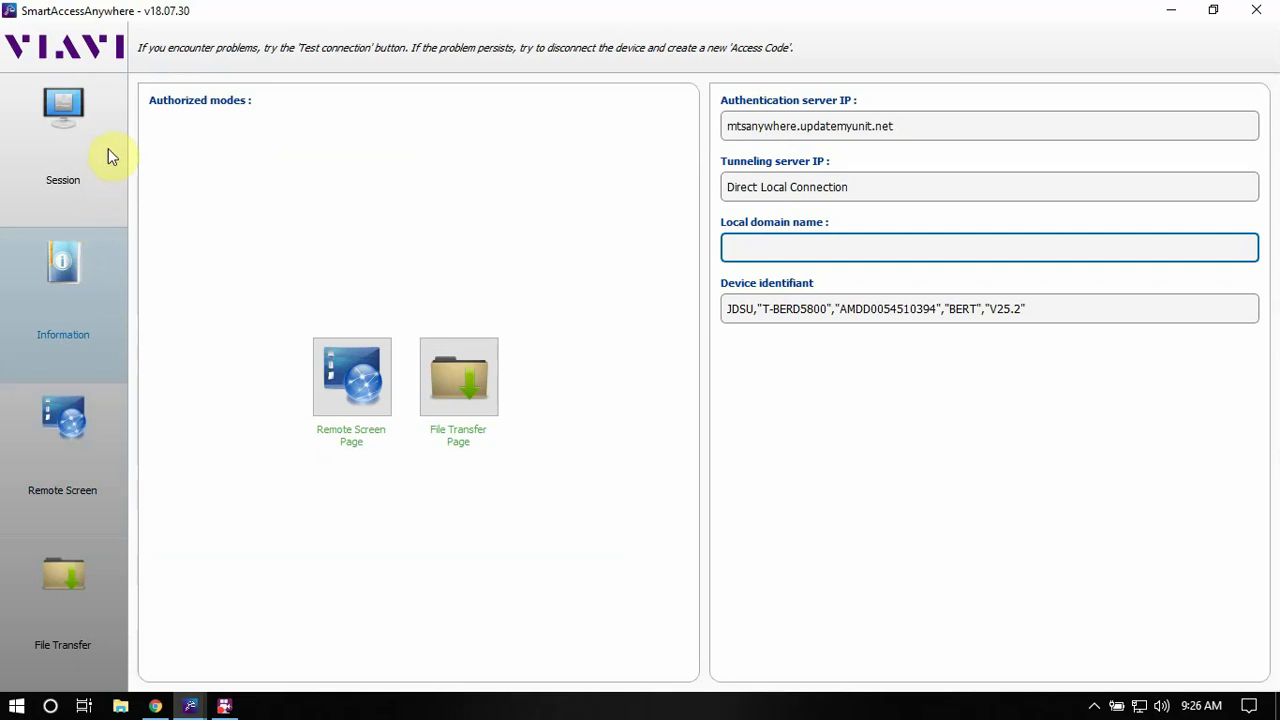
{"action": "left_click", "coordinate": [108, 148]}
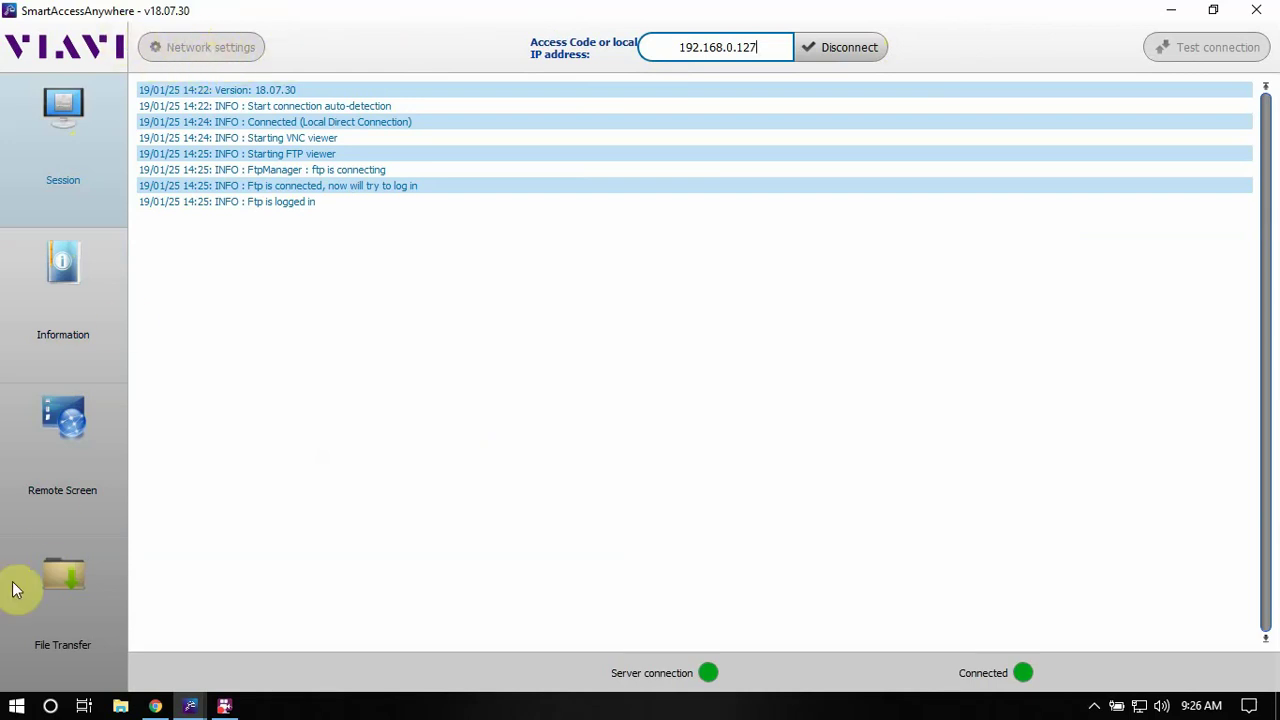
{"action": "left_click", "coordinate": [64, 578]}
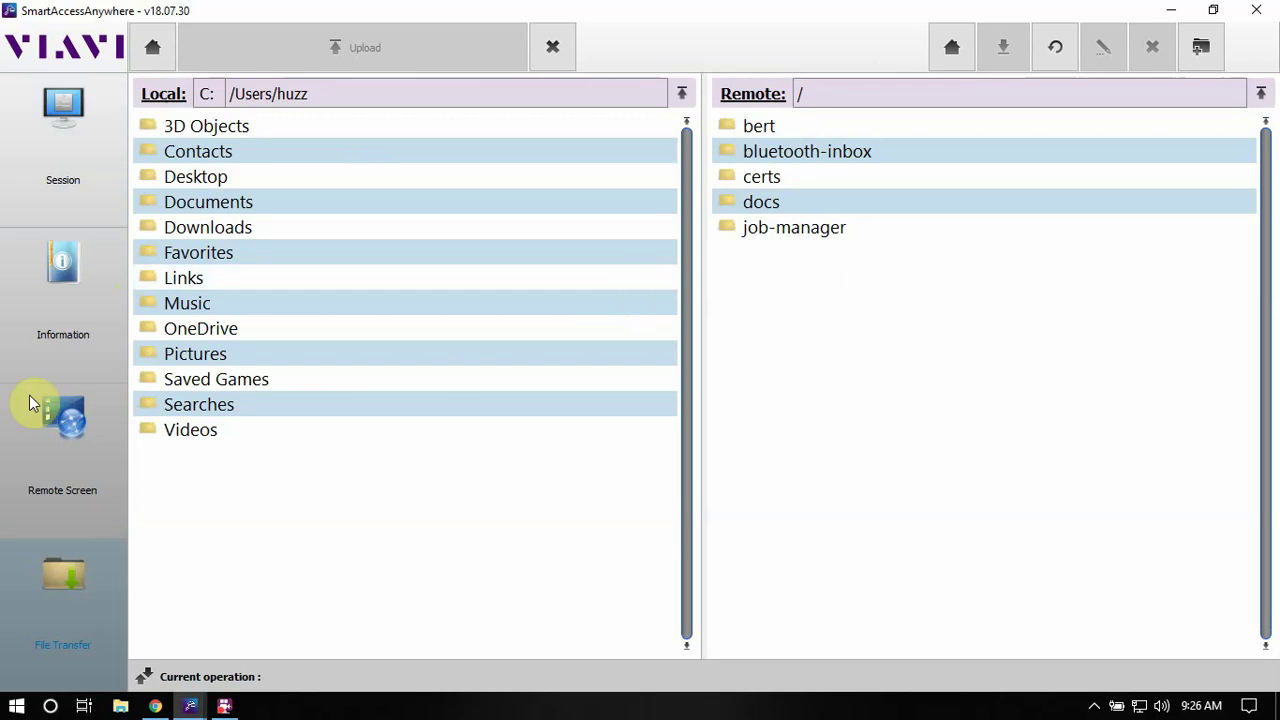
{"action": "left_click", "coordinate": [72, 450]}
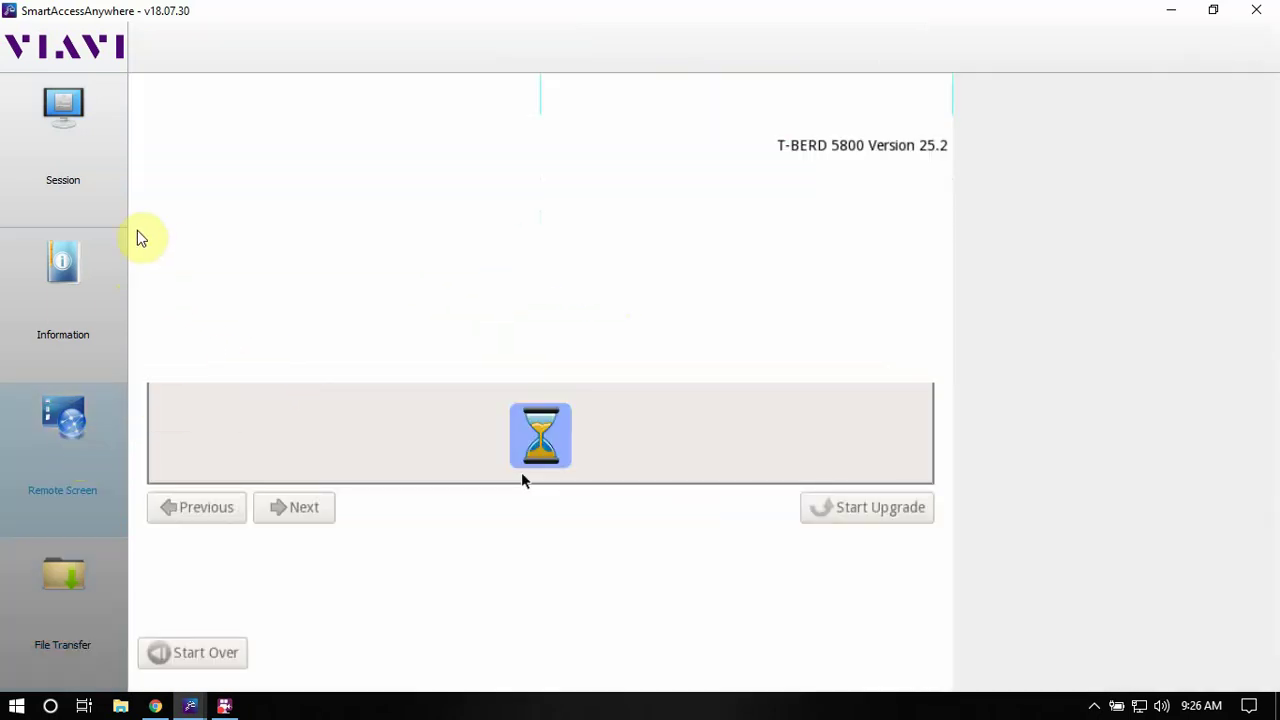